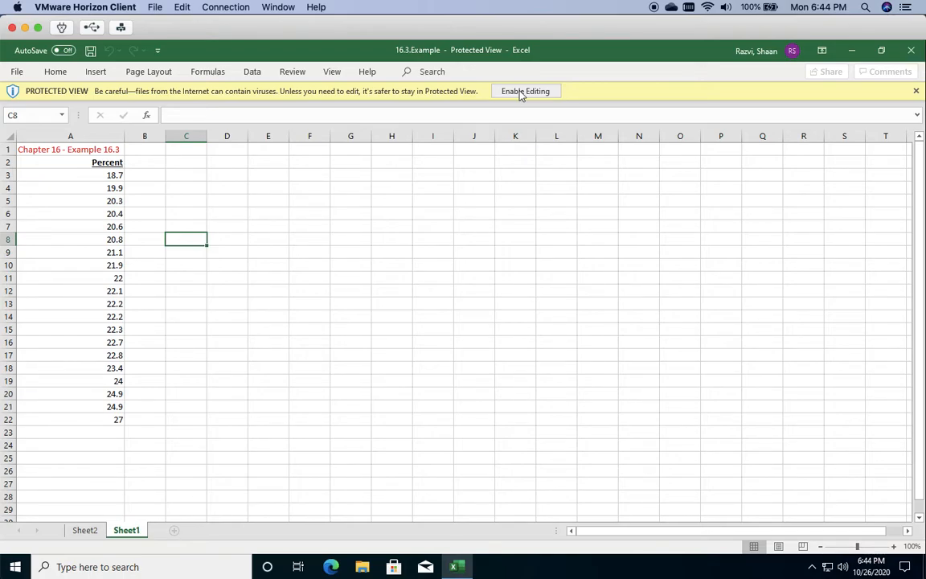
- Enable editing of the protected workbook and activate the Analysis ToolPak and Solver Add-in
click(523, 91)
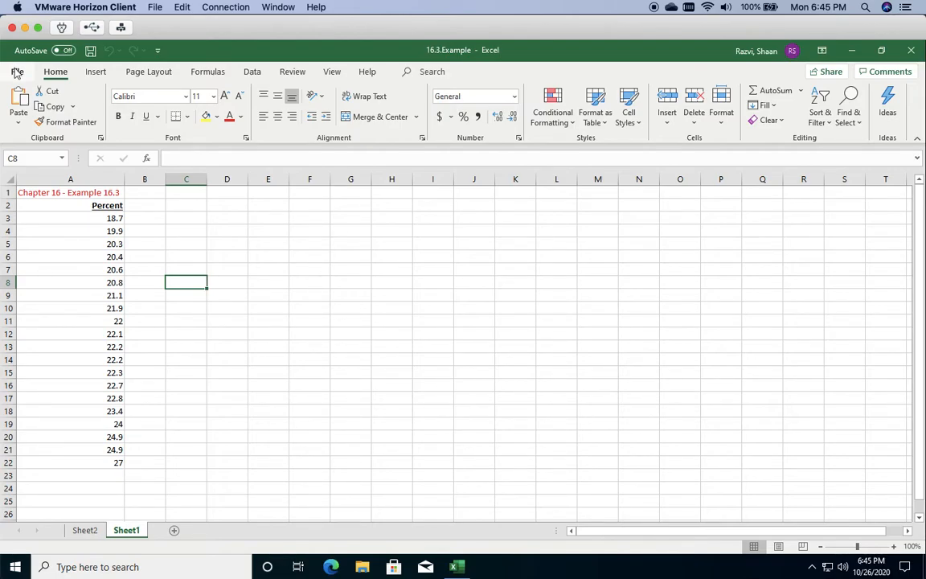
click(17, 74)
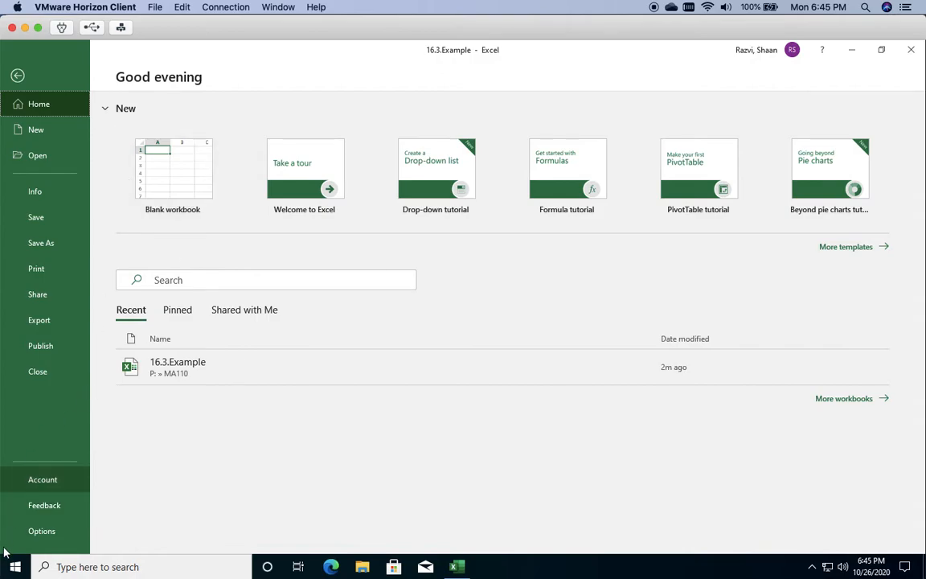
click(42, 533)
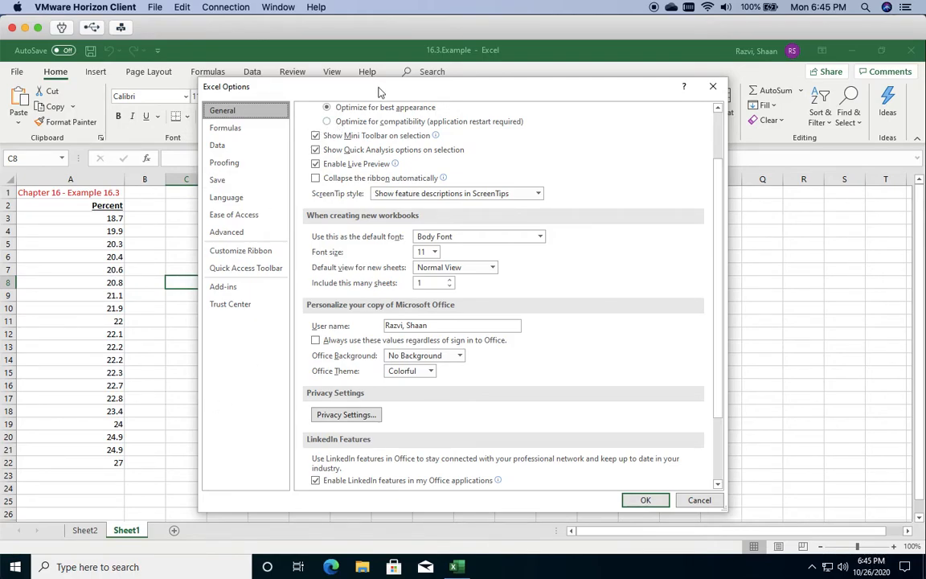
click(230, 291)
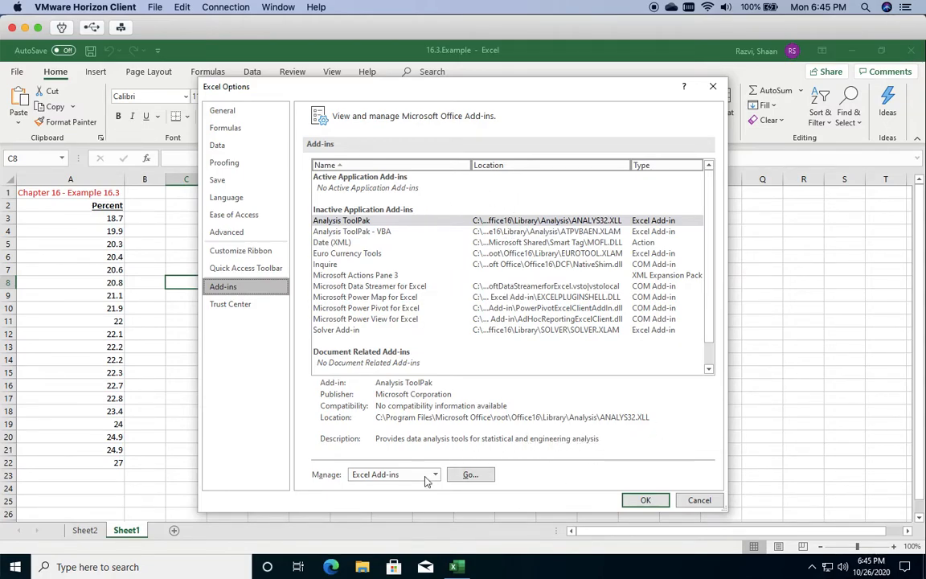
click(463, 475)
click(482, 477)
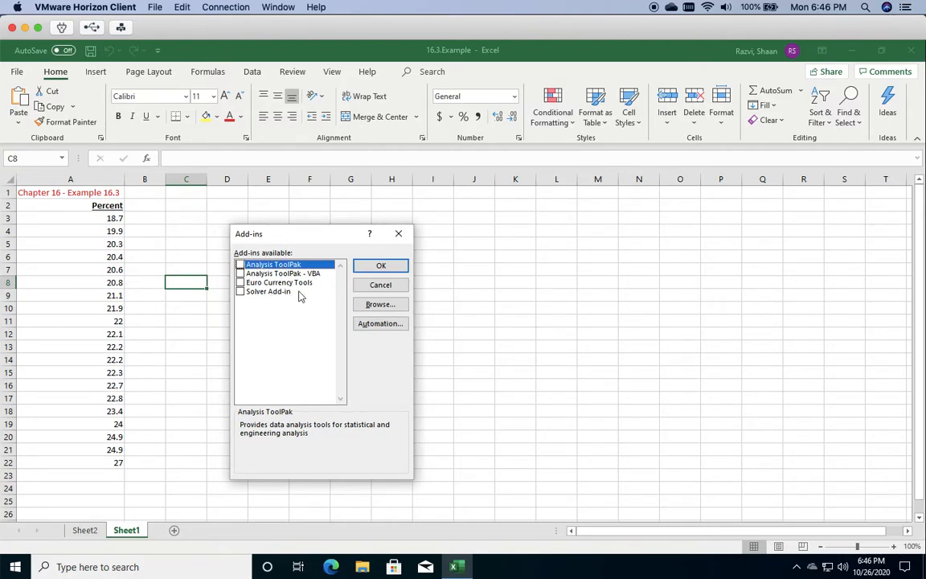
click(240, 265)
click(240, 291)
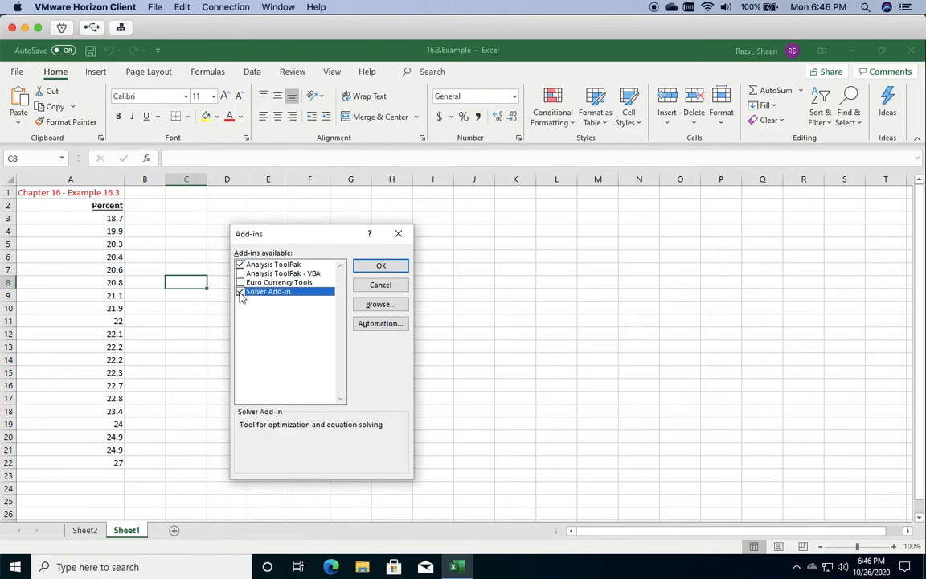
click(381, 267)
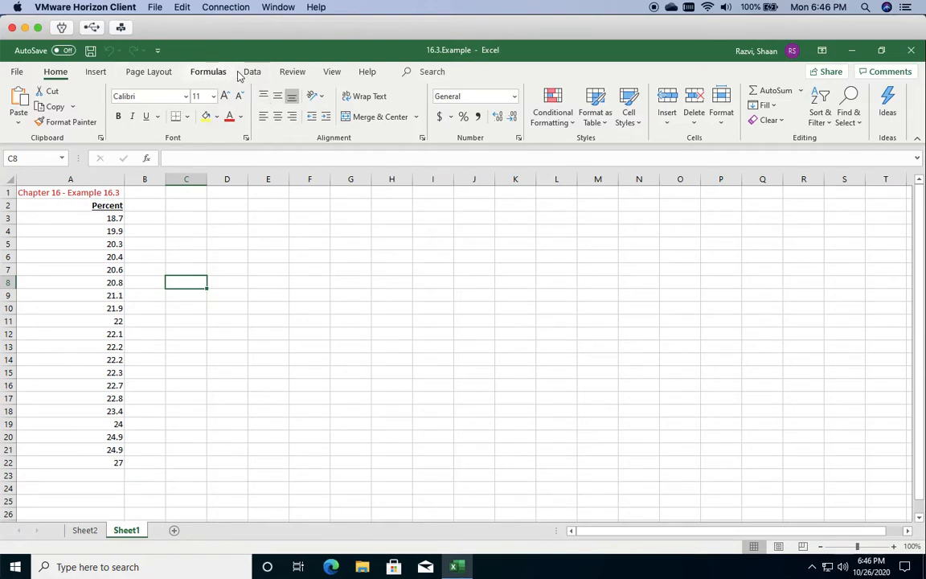
- Open the Descriptive Statistics tool from the data analysis tools
click(253, 72)
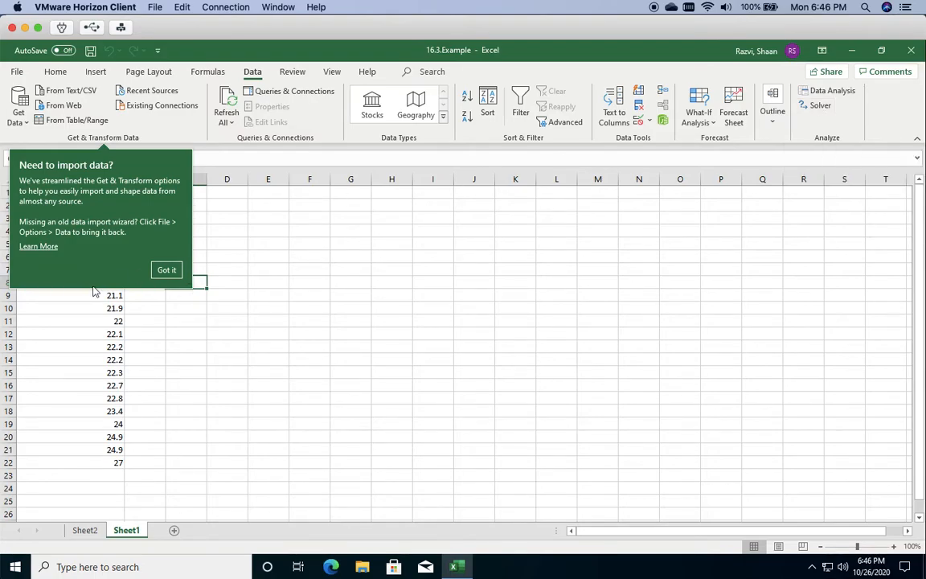
click(164, 270)
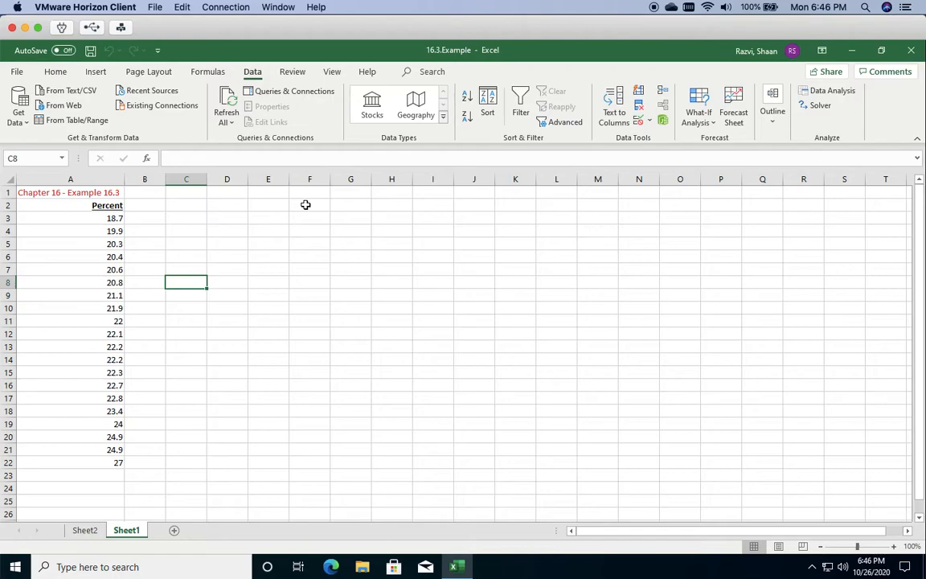
click(816, 92)
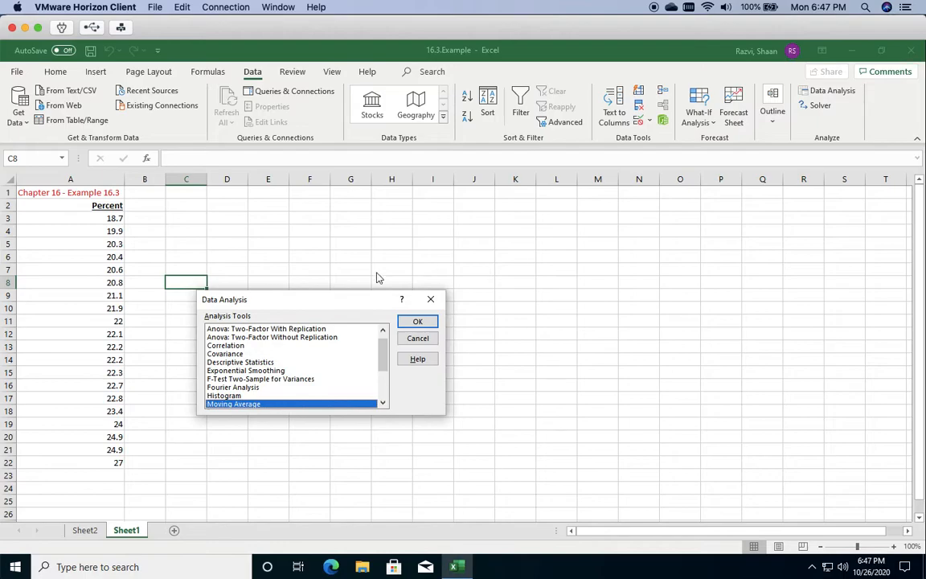
drag(306, 304, 522, 213)
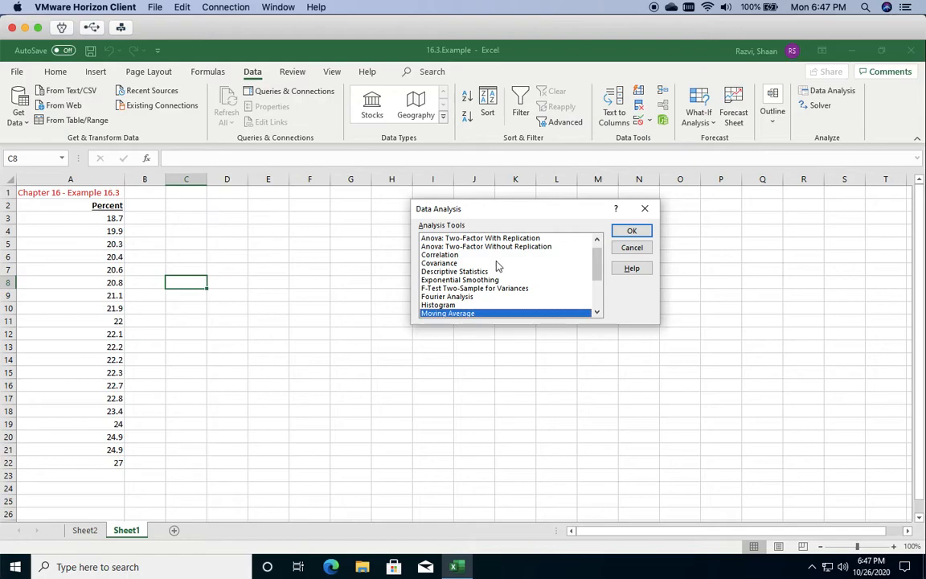
scroll(496, 265, down, 3)
scroll(500, 265, up, 3)
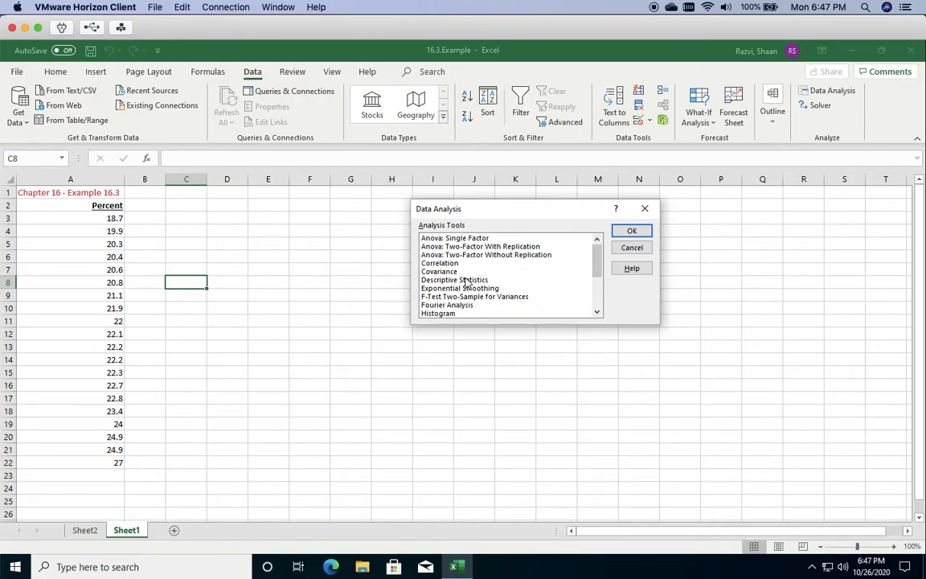
click(466, 281)
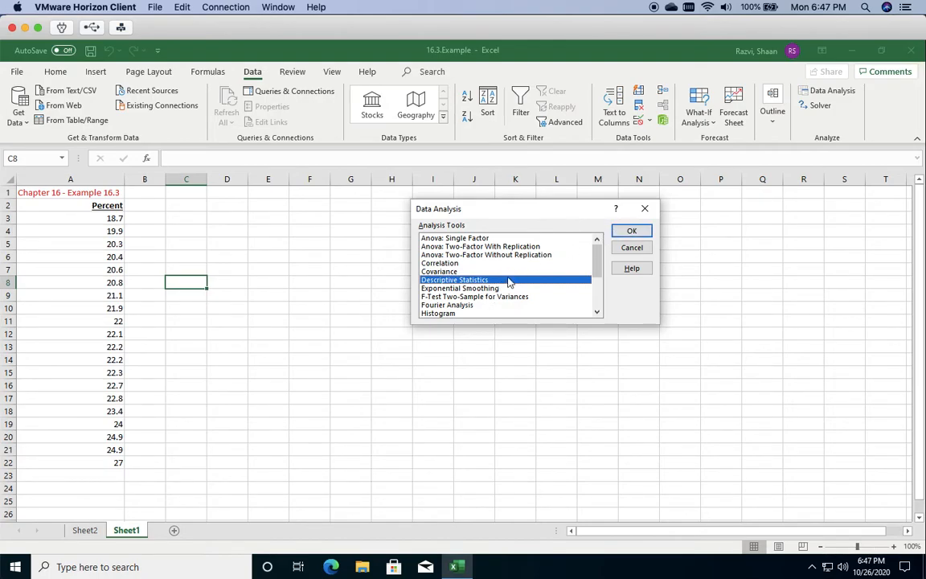
click(630, 232)
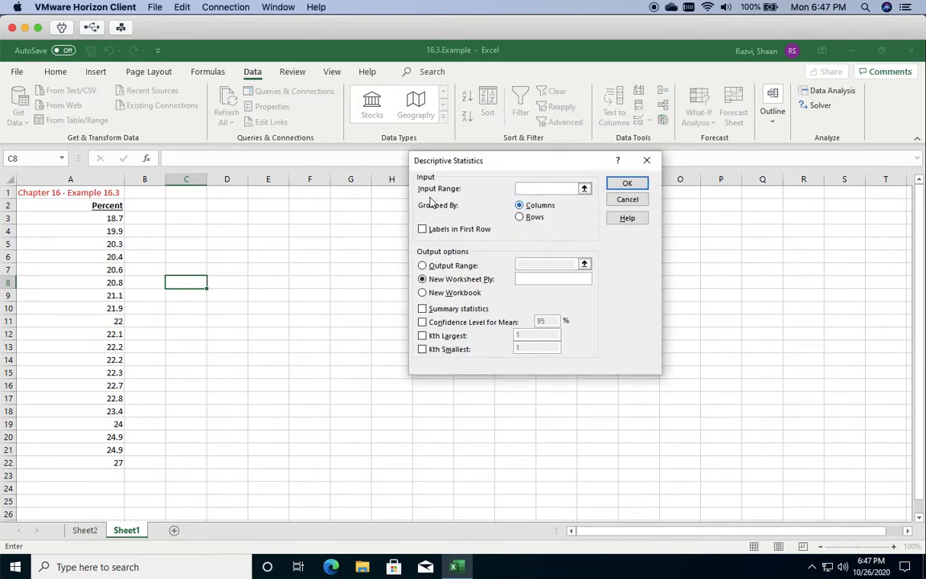
- Set the input range to $A$2:$A$22, the Percent column, and mark the first row as labels
drag(528, 166, 664, 185)
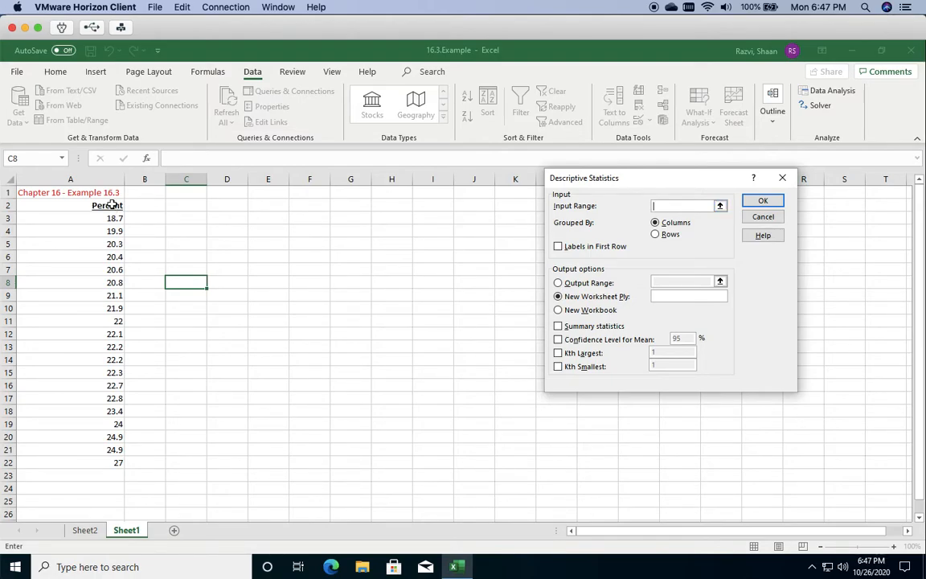
drag(110, 206, 79, 458)
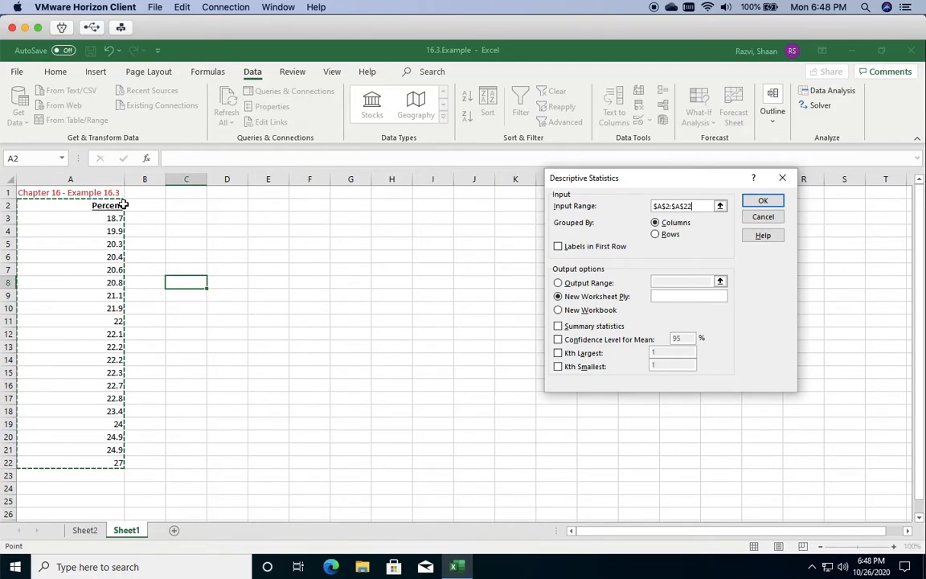
click(557, 247)
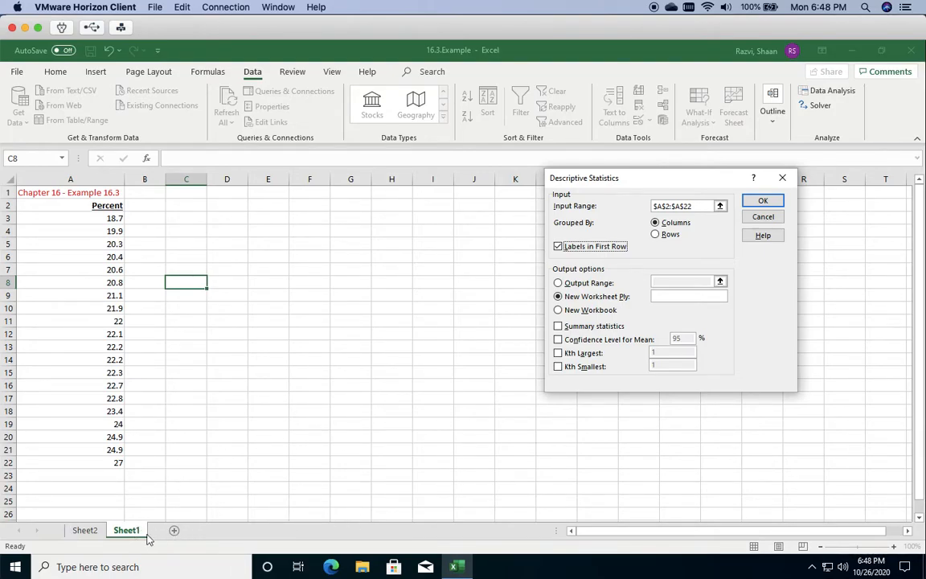
- Send the descriptive statistics output to columns E and F of the current sheet as range $E:$F
click(587, 284)
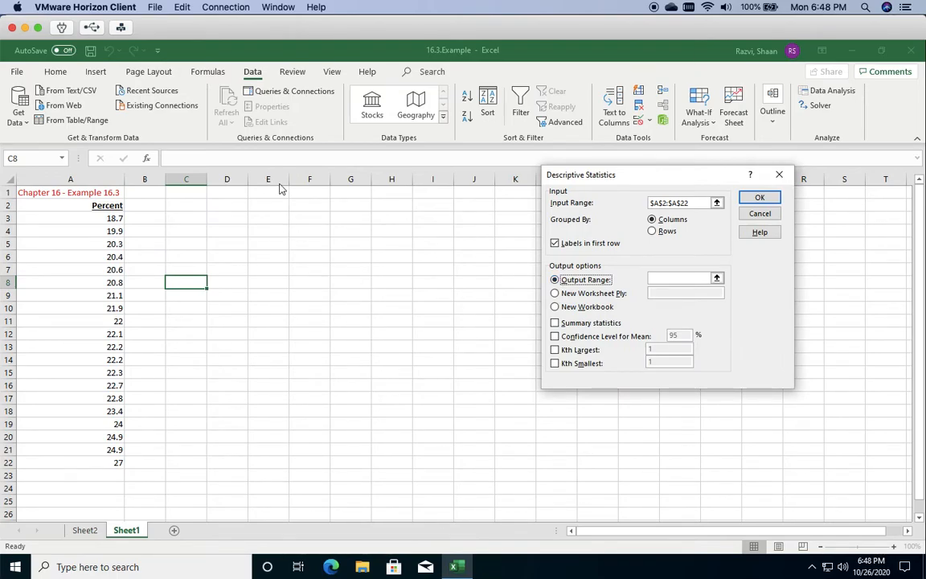
click(717, 278)
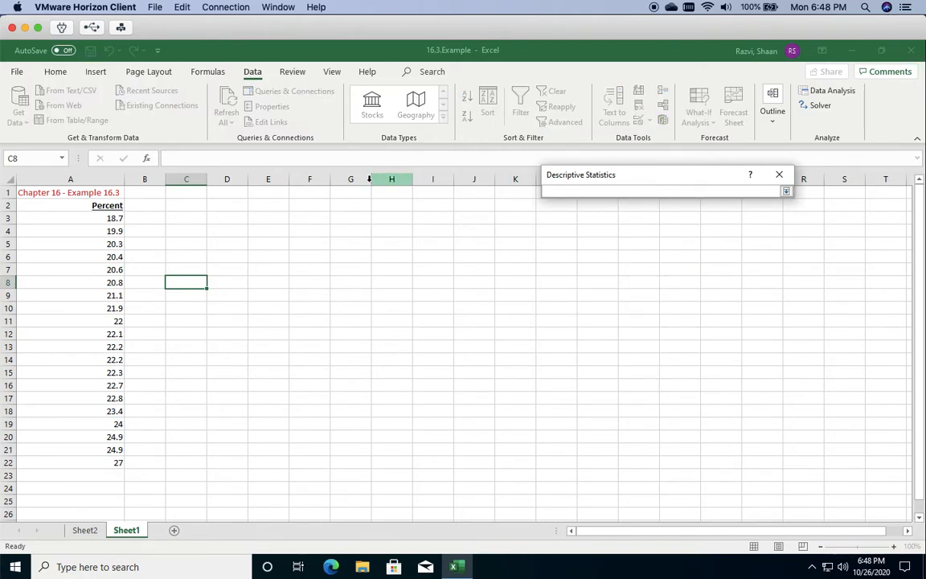
drag(279, 179, 310, 181)
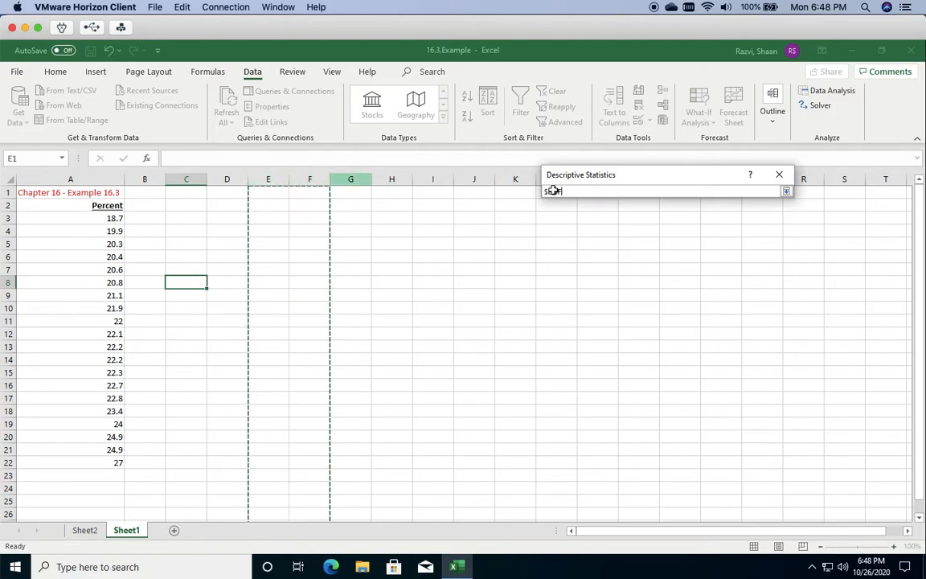
click(786, 193)
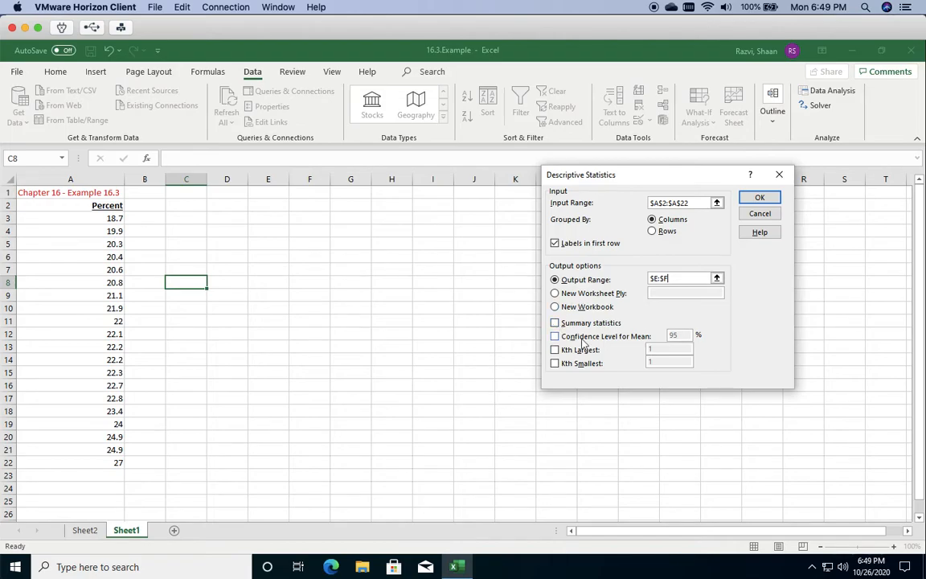
- Generate summary statistics with a 95% confidence level for the mean, and fit column E's width to its labels
click(555, 324)
click(555, 336)
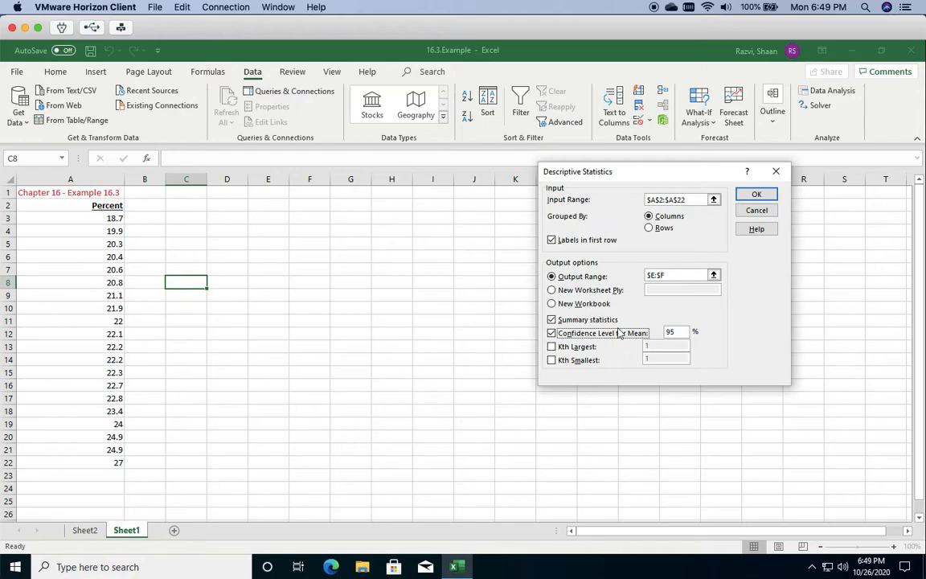
click(760, 194)
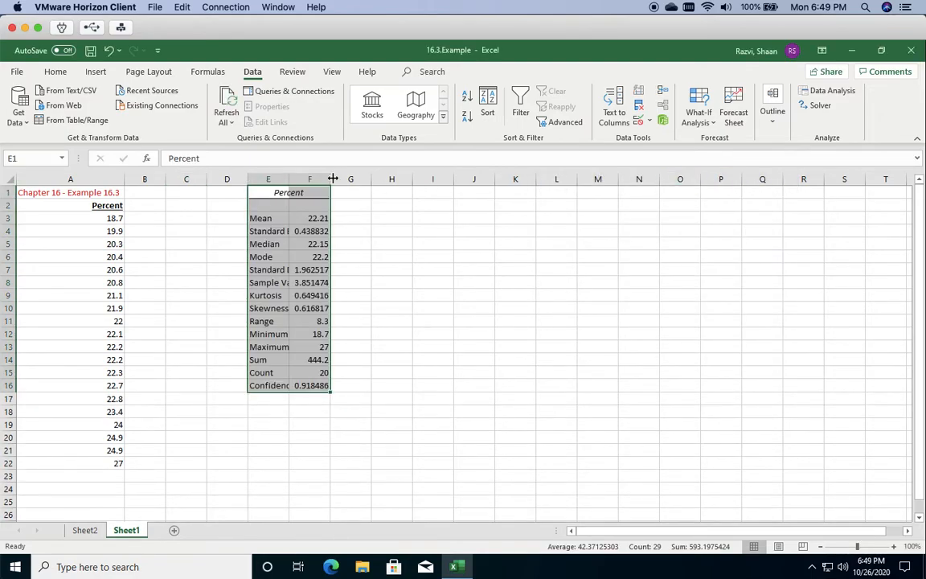
double_click(288, 178)
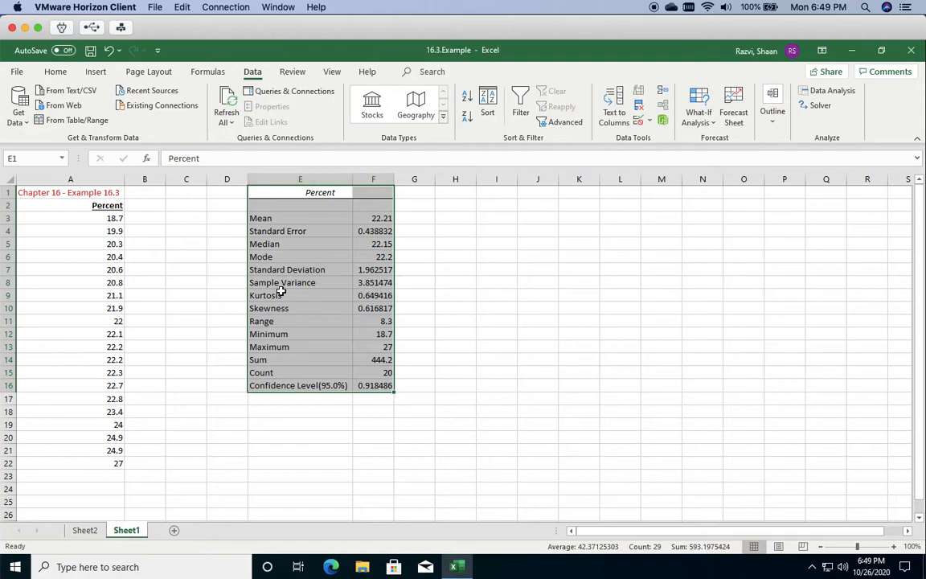
click(464, 344)
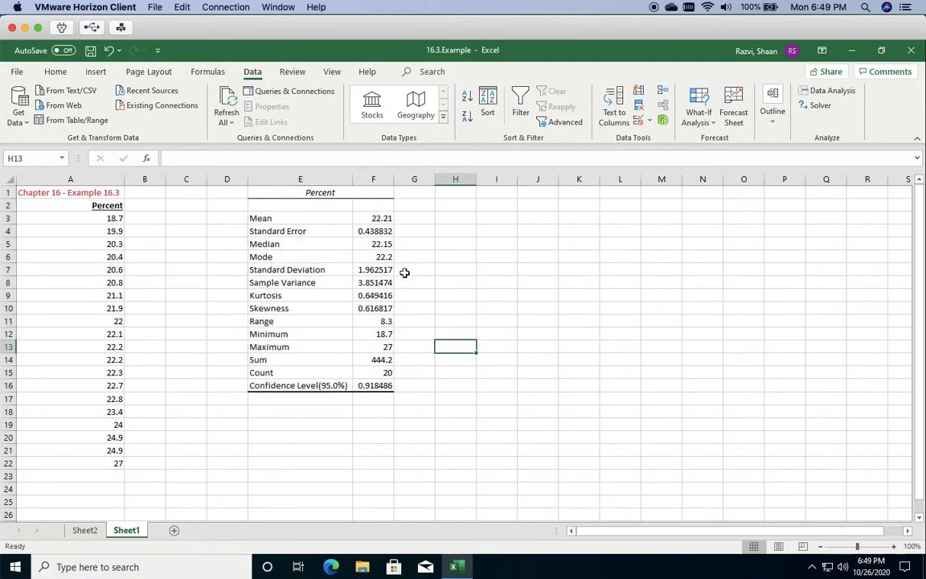
- Bold the Mean through Sample Variance labels and values in E3:F8
click(298, 218)
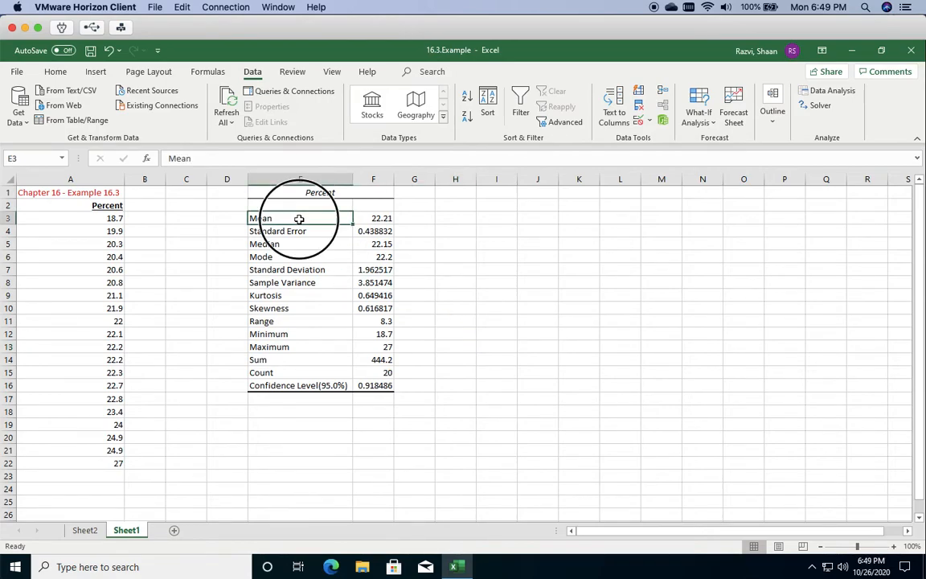
drag(299, 219, 378, 285)
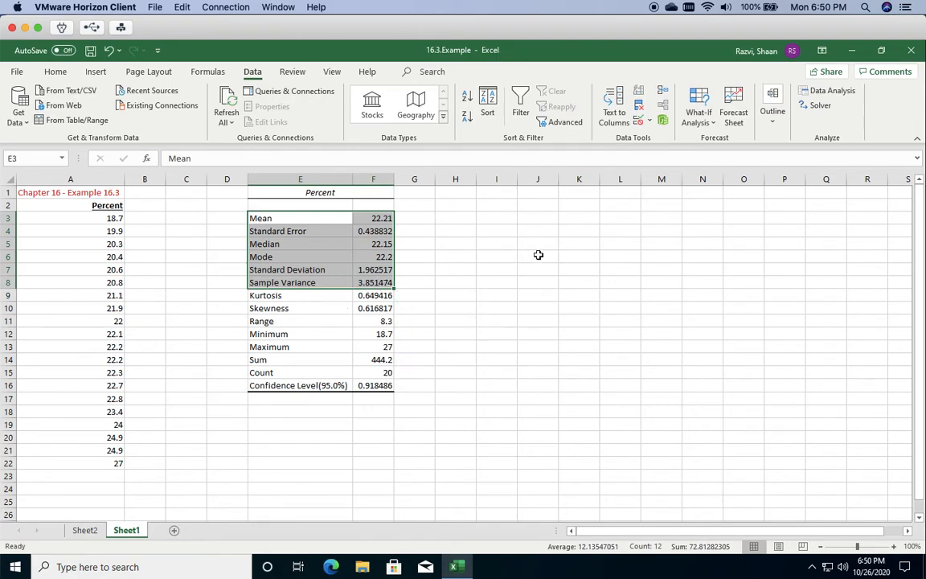
key(super)
key(super)
key(ctrl+b)
click(457, 257)
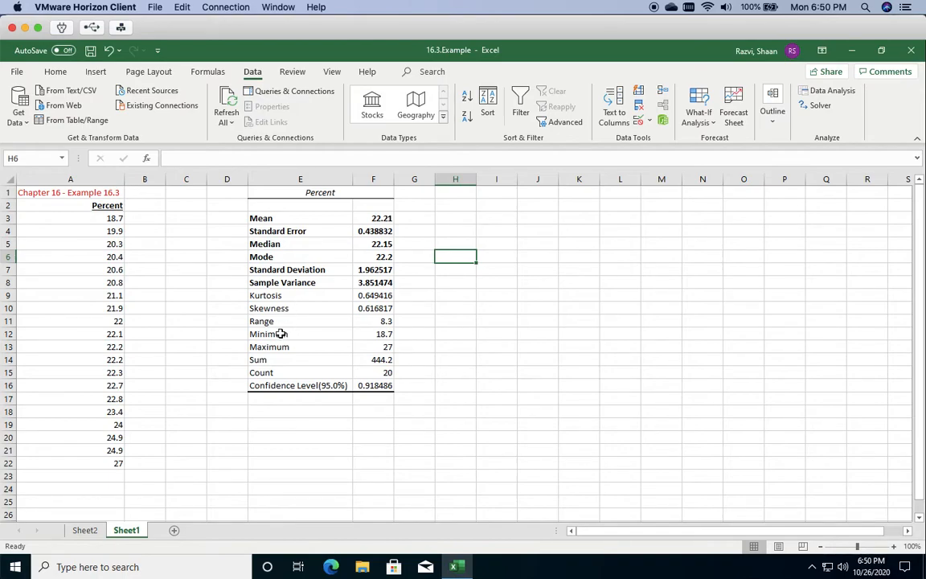
- Bold the Range, Minimum, Maximum, Sum and Count labels and values in E11:F15
drag(279, 323, 385, 345)
key(ctrl+b)
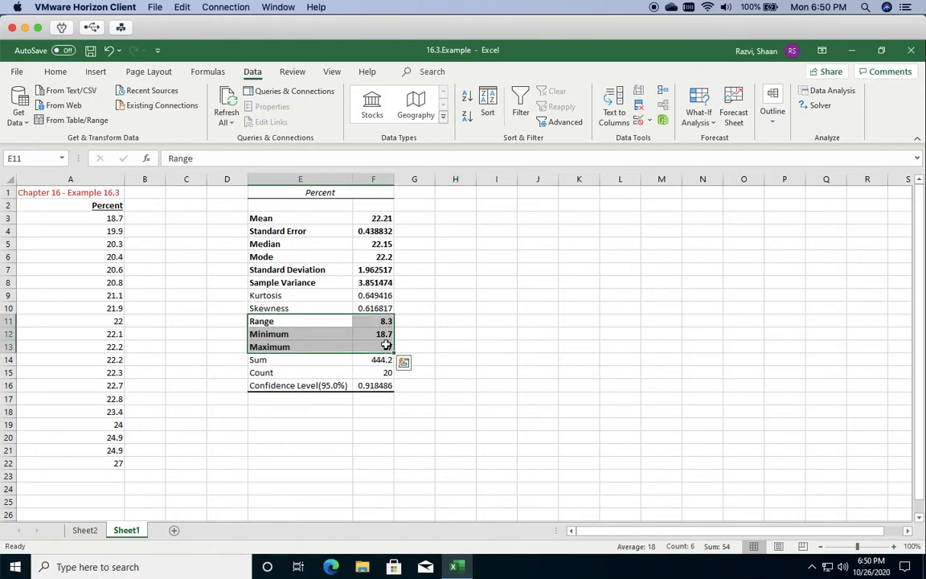
click(347, 320)
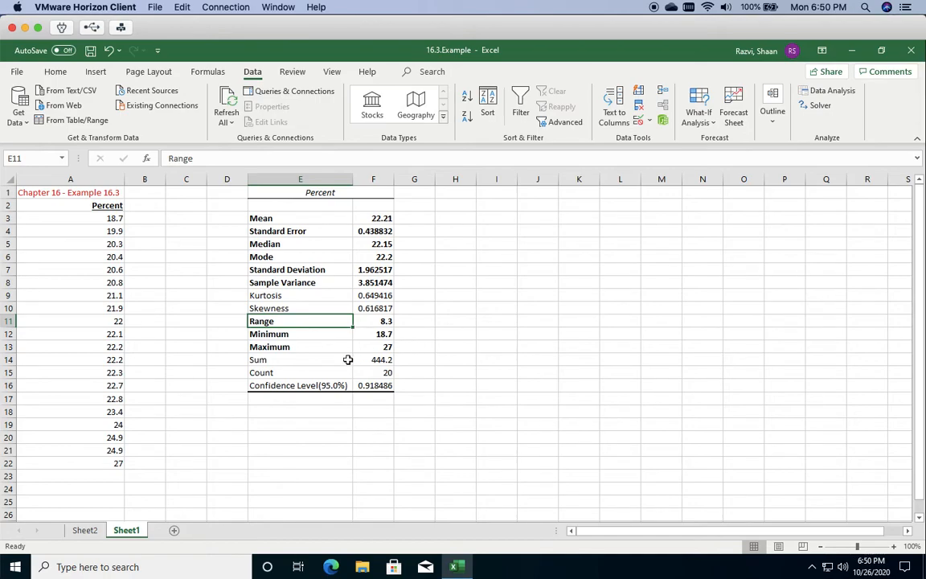
drag(325, 361, 378, 370)
key(ctrl+b)
click(450, 349)
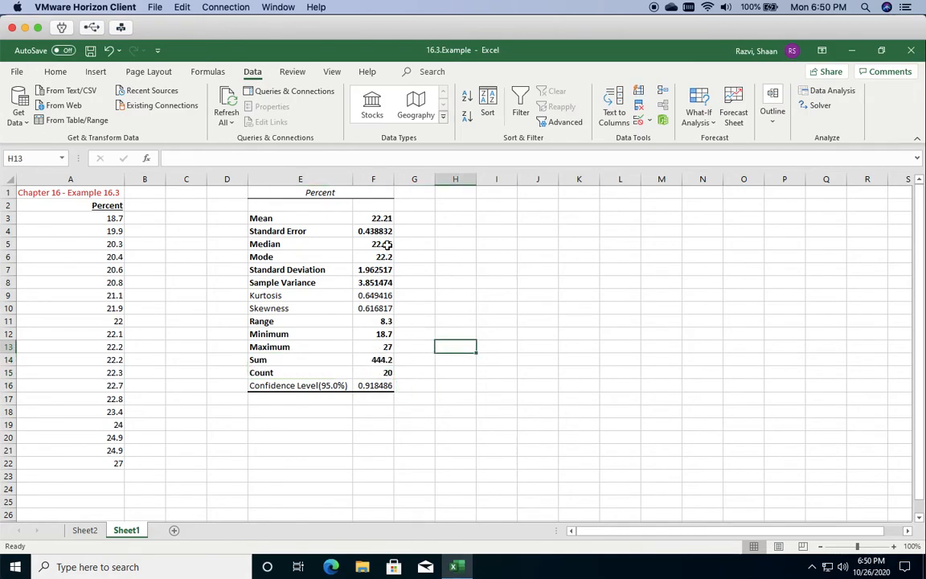
click(322, 298)
drag(322, 298, 370, 307)
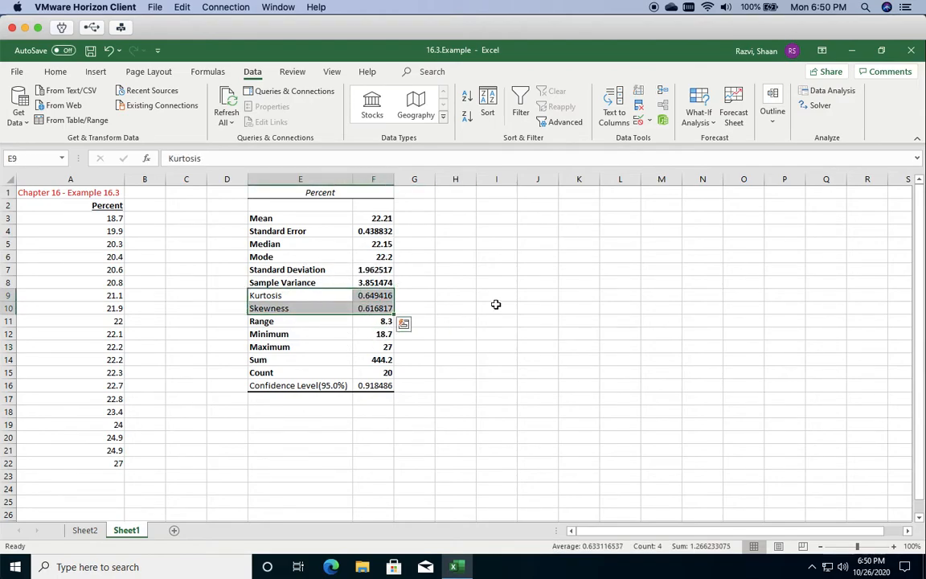
click(444, 303)
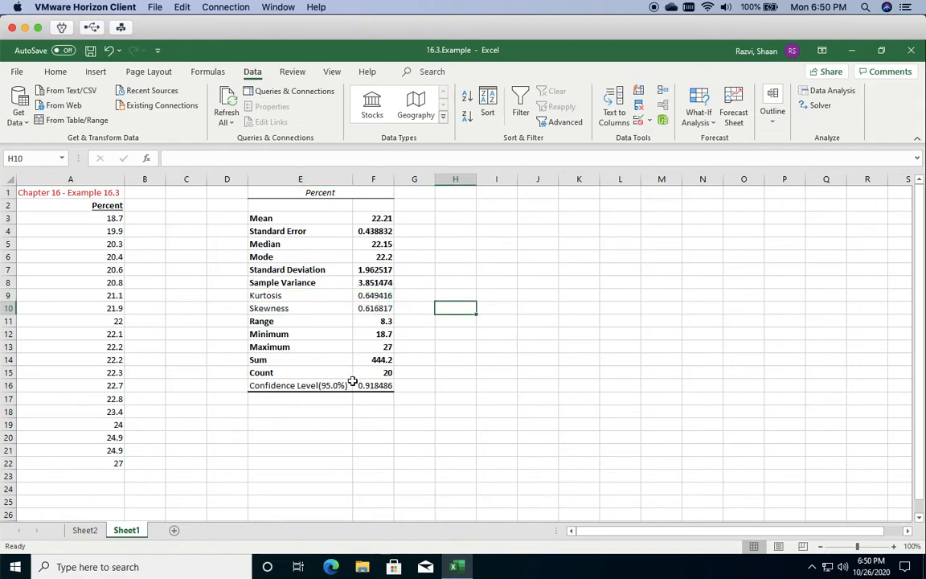
- Highlight the Confidence Level(95.0%) label and value in E16:F16 with yellow fill and make them bold
click(296, 387)
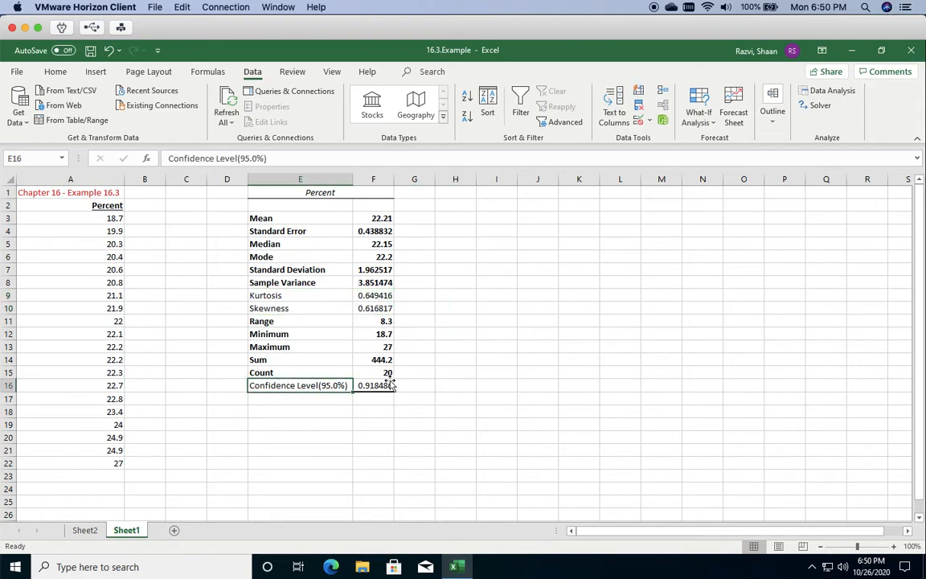
drag(327, 385, 376, 385)
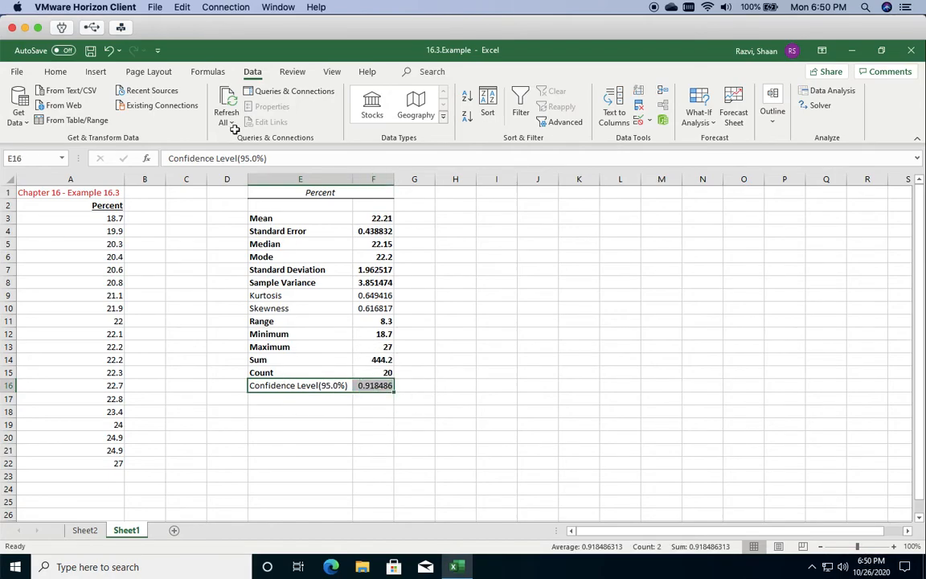
click(54, 72)
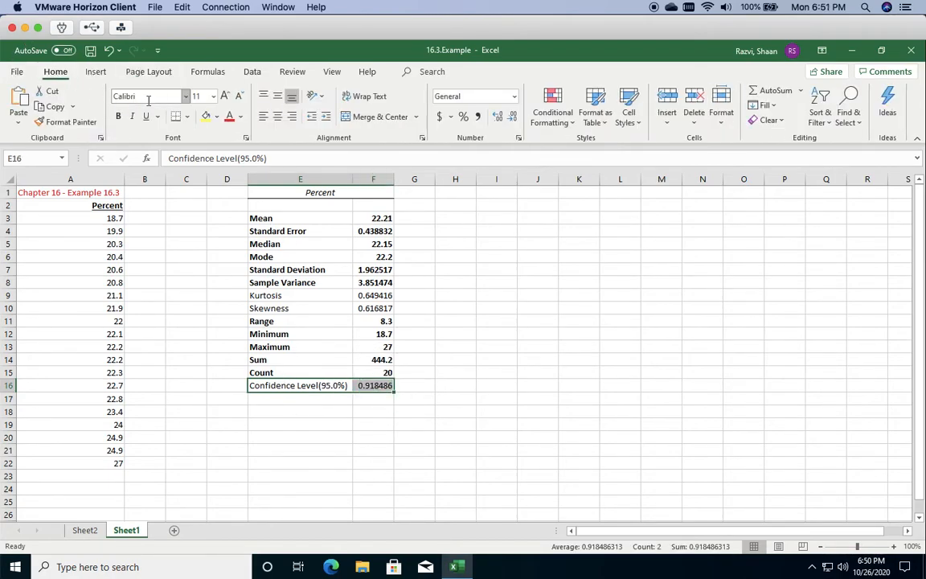
click(206, 117)
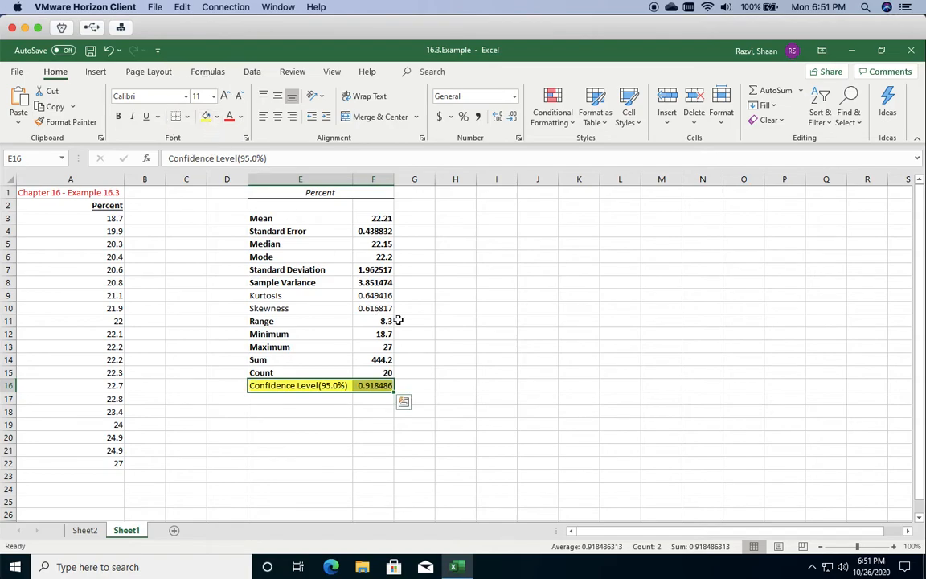
key(ctrl+b)
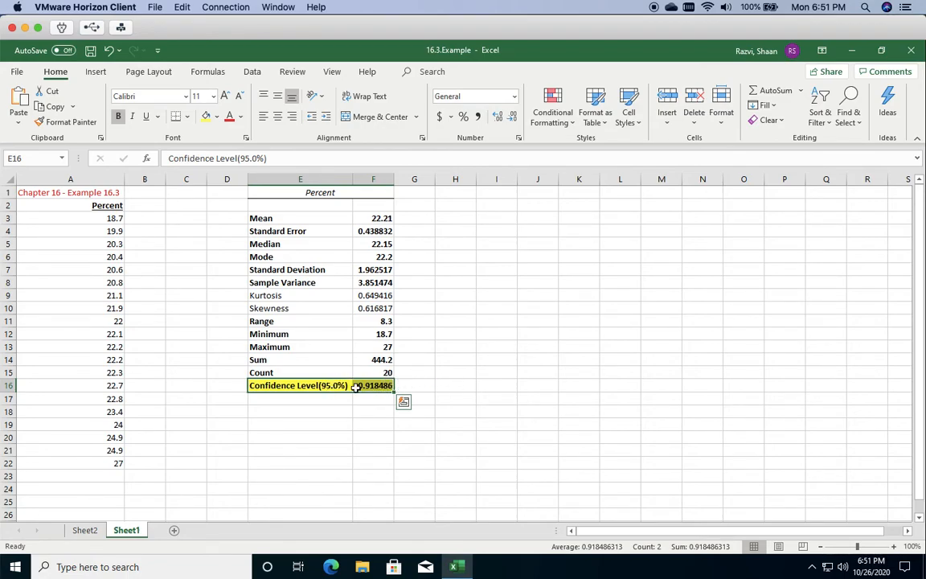
click(431, 385)
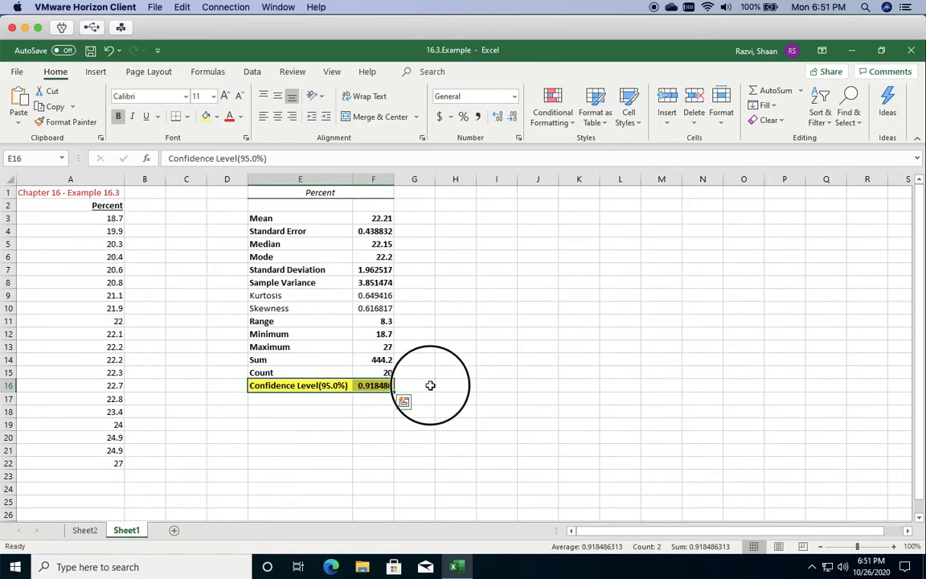
click(383, 385)
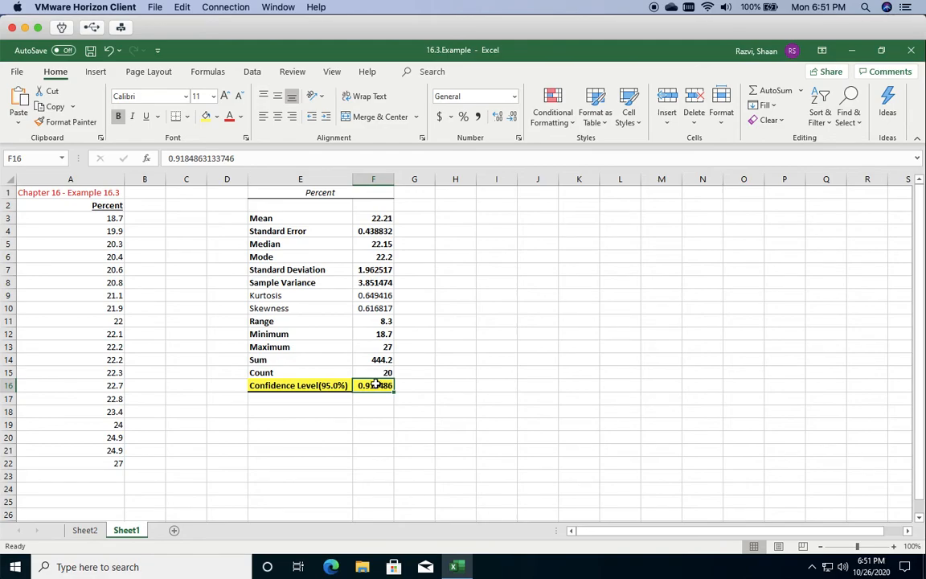
- Label the two cells below the confidence level, E17 and E18, as Low CL and High CL
click(289, 397)
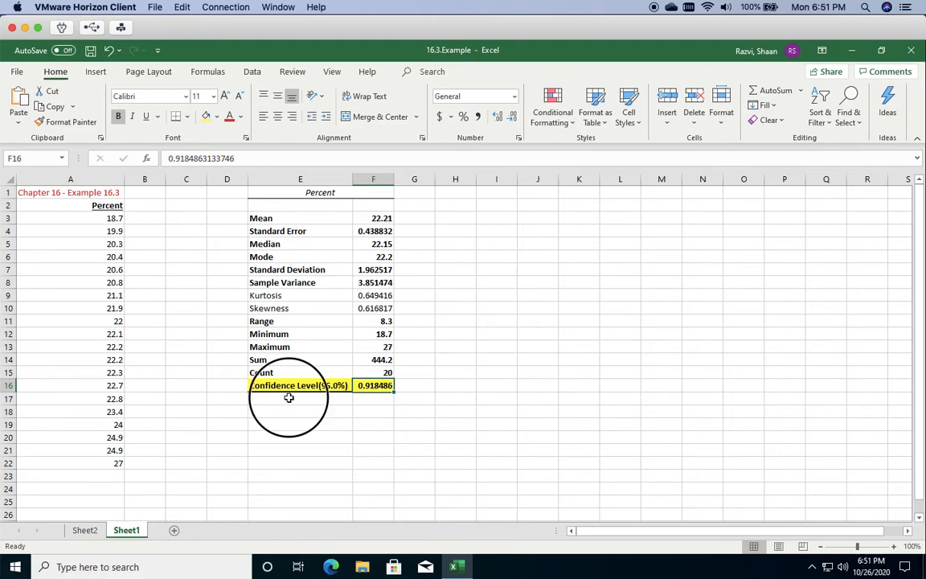
text(Low CL)
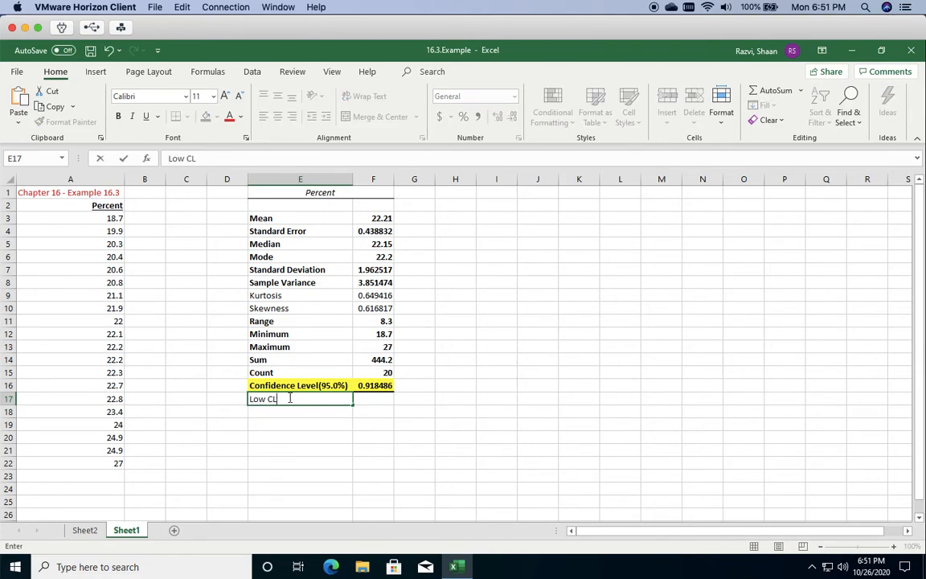
key(Return)
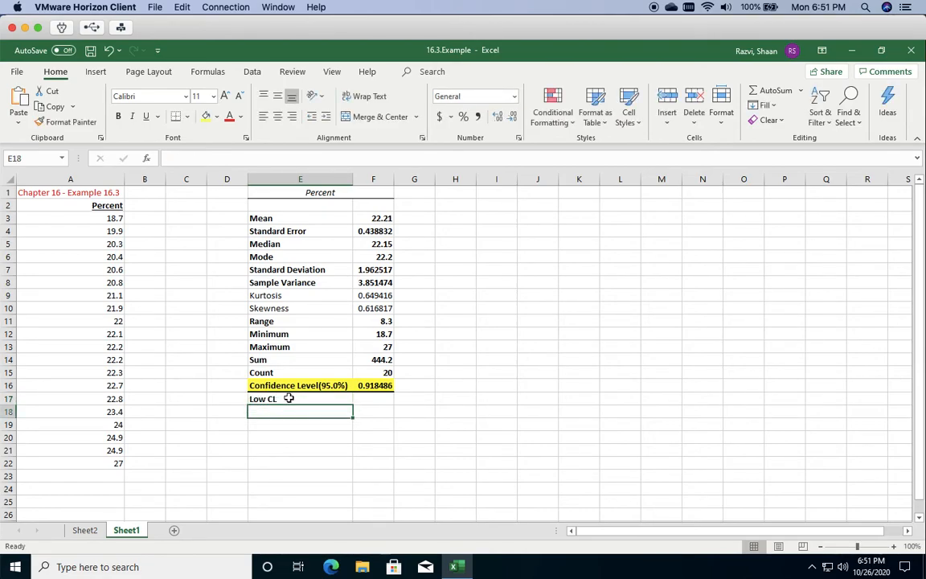
text(High CL)
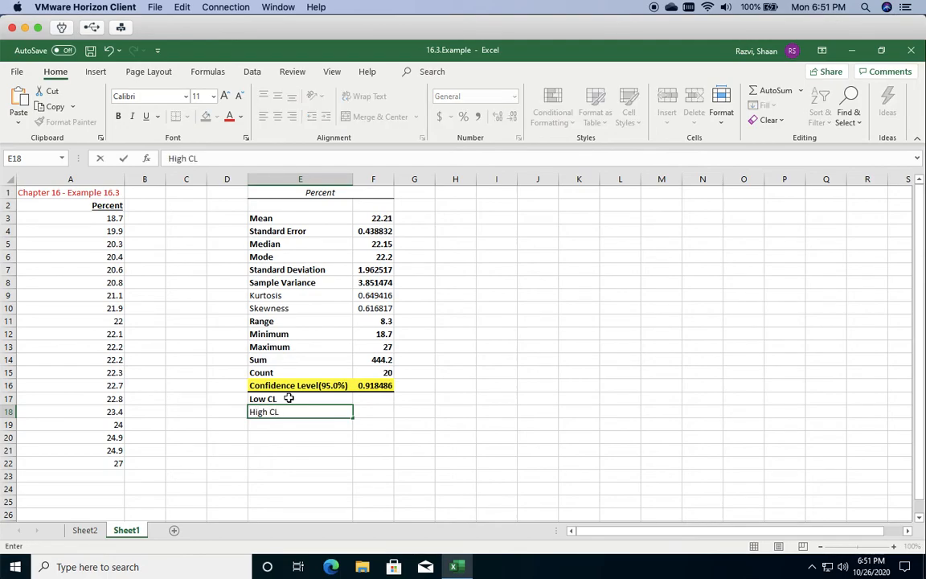
key(Tab)
- Calculate the lower confidence limit in F17 by subtracting the confidence level from the mean with =F3-F16
click(361, 401)
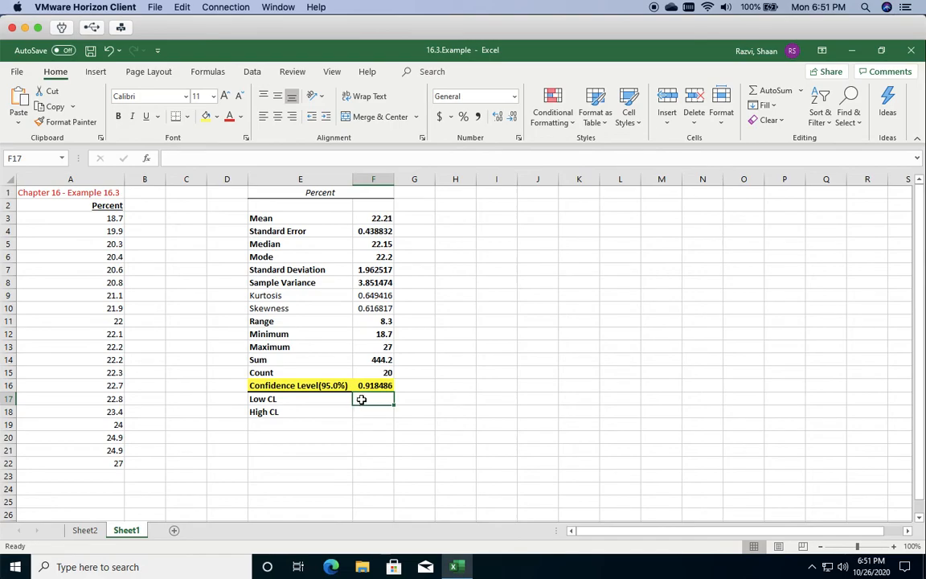
text(=)
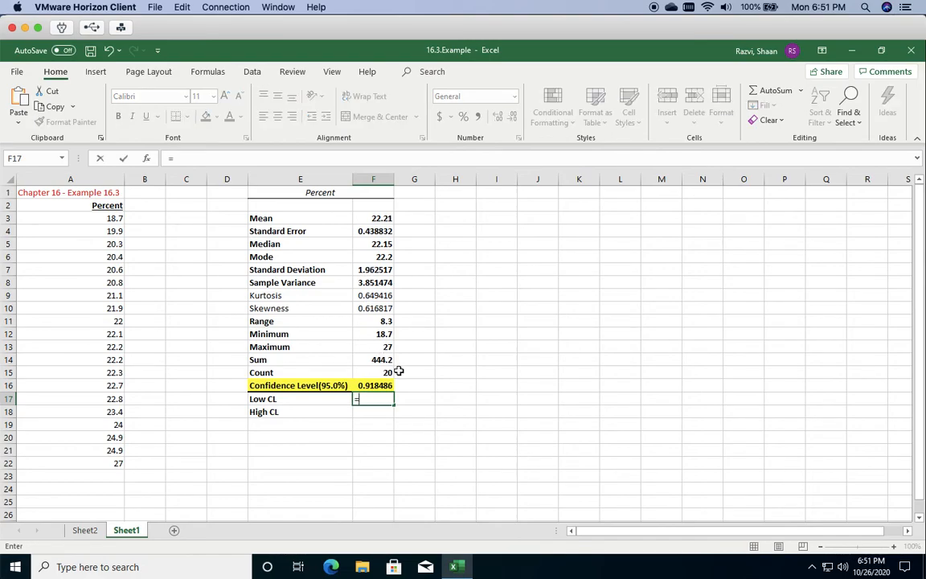
click(380, 218)
text(-)
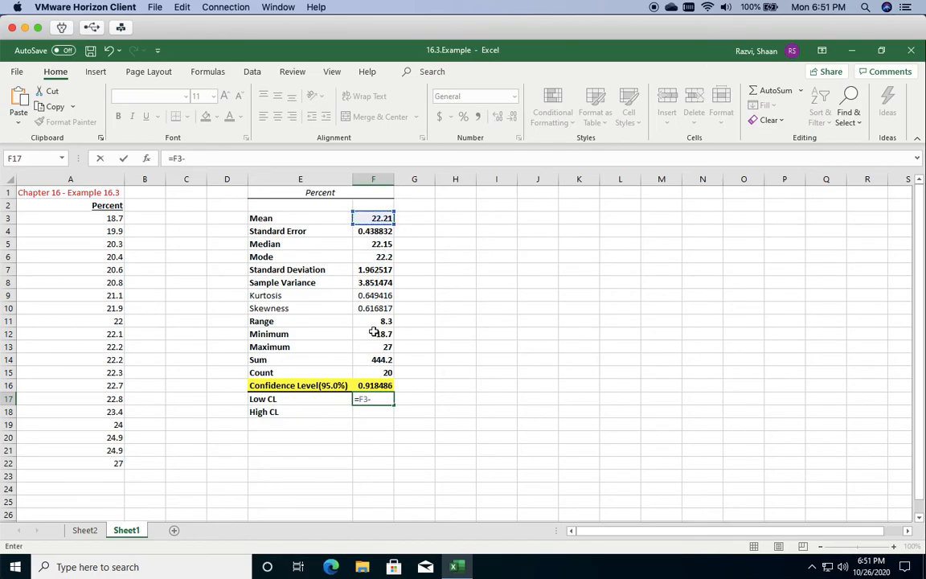
click(375, 385)
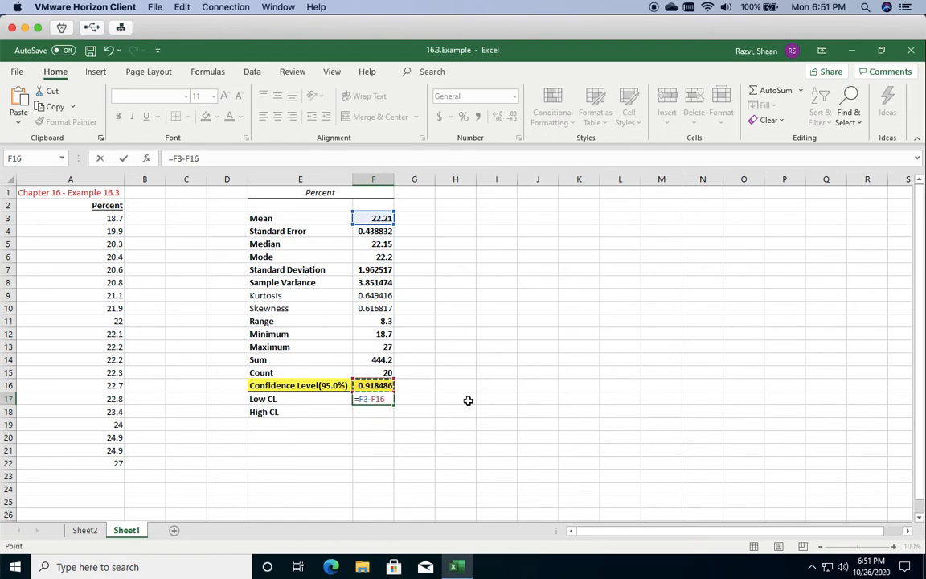
key(Return)
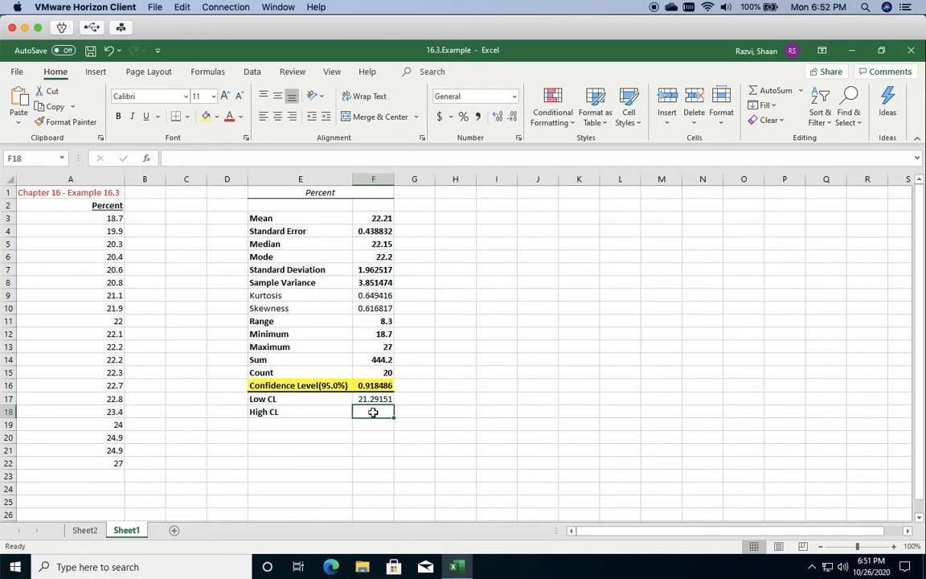
- Calculate the upper confidence limit in F18 by adding the confidence level to the mean with =F3+F16
text(=)
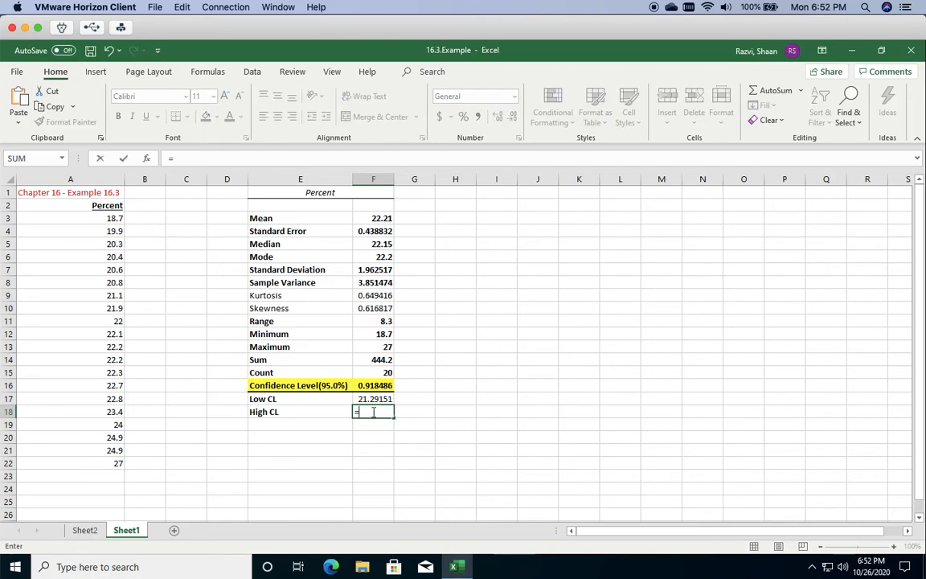
click(378, 218)
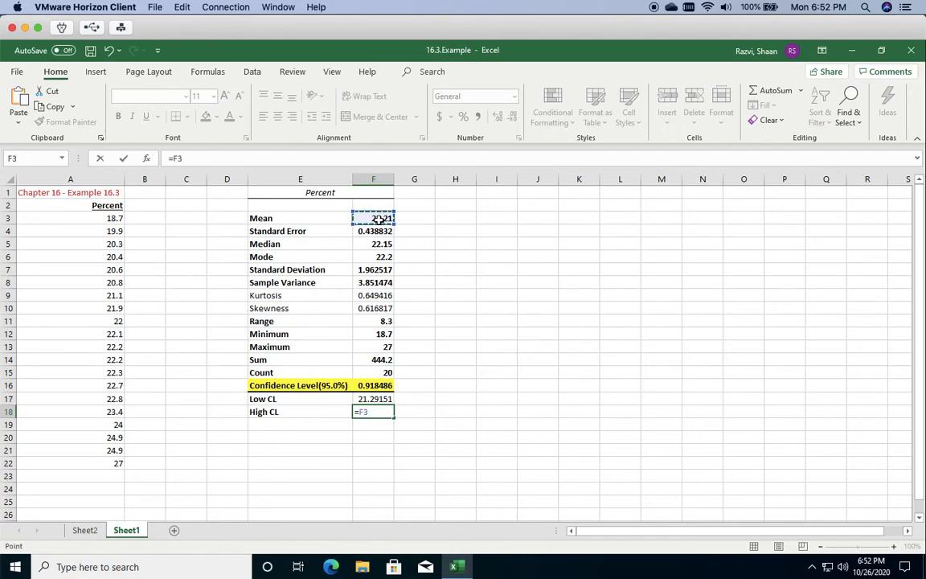
text(+)
click(370, 385)
key(Return)
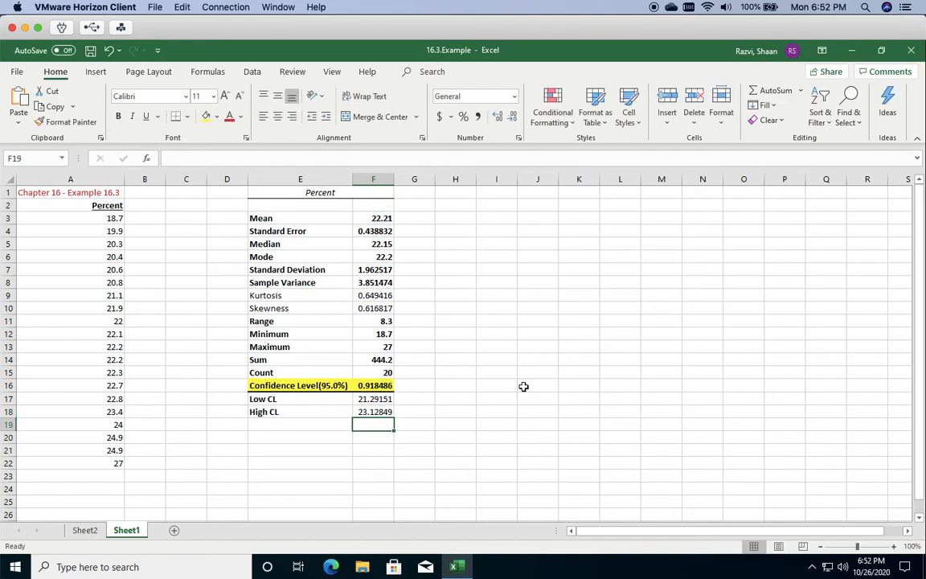
- Highlight the Low CL and High CL labels and values in E17:F18 with yellow fill and make them bold
drag(339, 399, 376, 411)
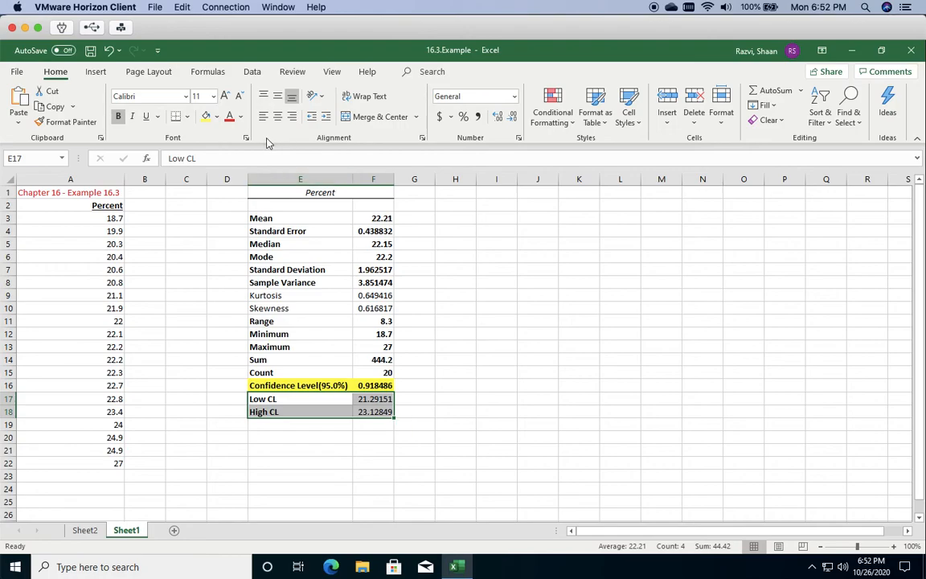
click(205, 116)
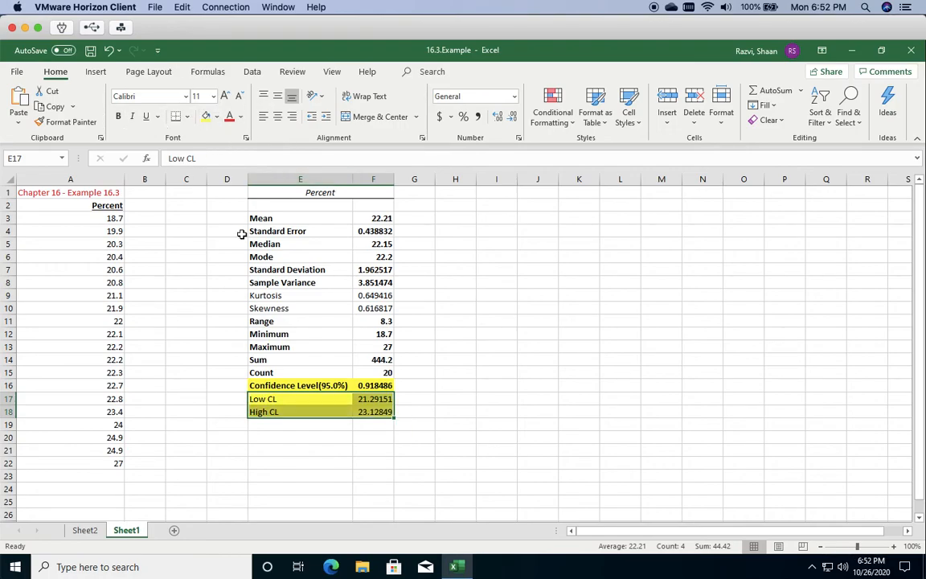
click(439, 387)
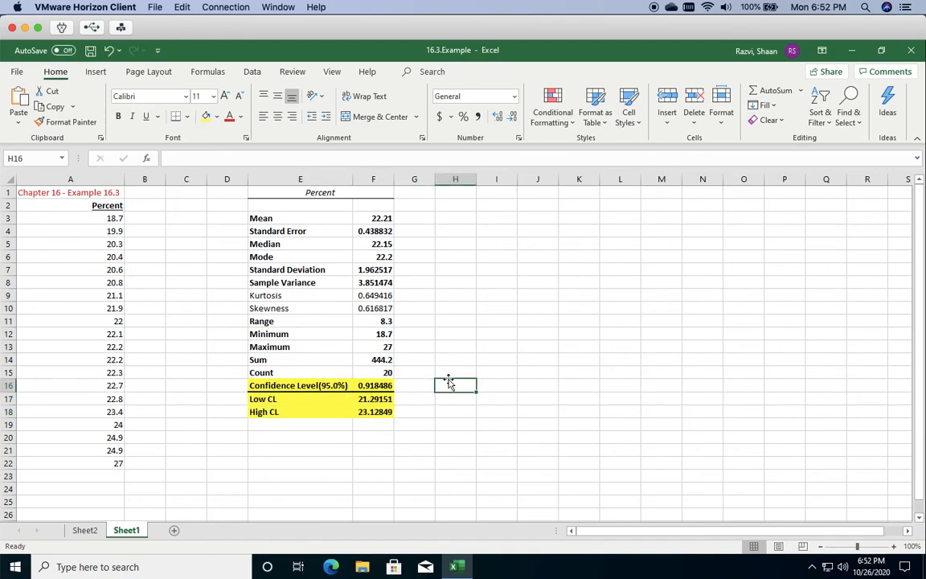